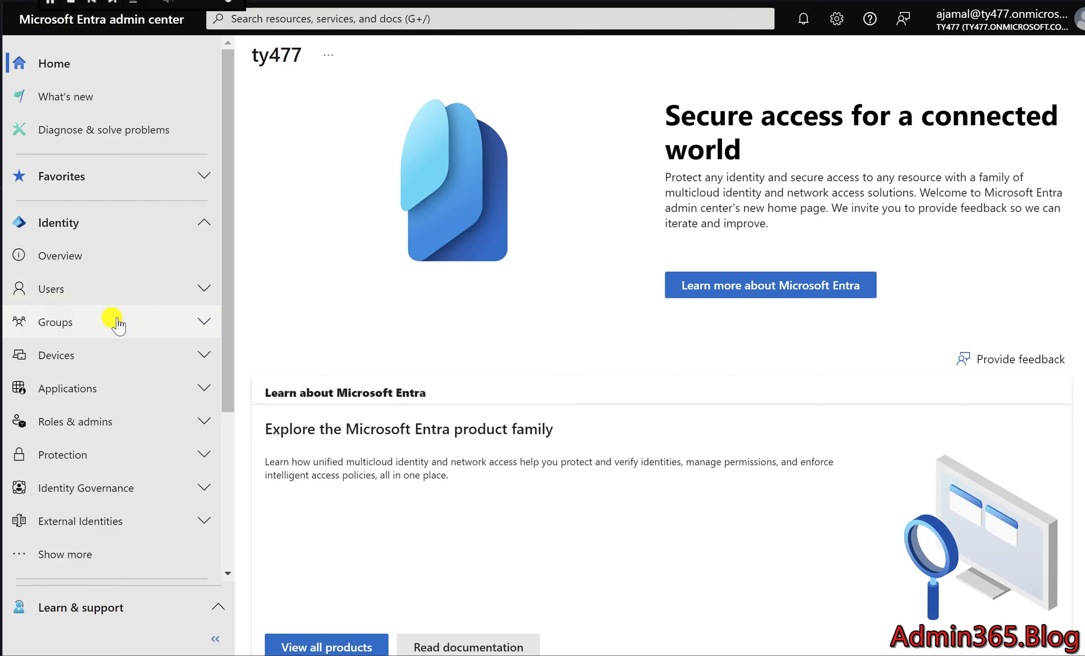
Set Enable Microsoft Entra Local Administrator Password Solution (LAPS) to Yes in the Entra device settings.
{"action": "left_click", "coordinate": [109, 358]}
{"action": "left_click", "coordinate": [110, 393]}
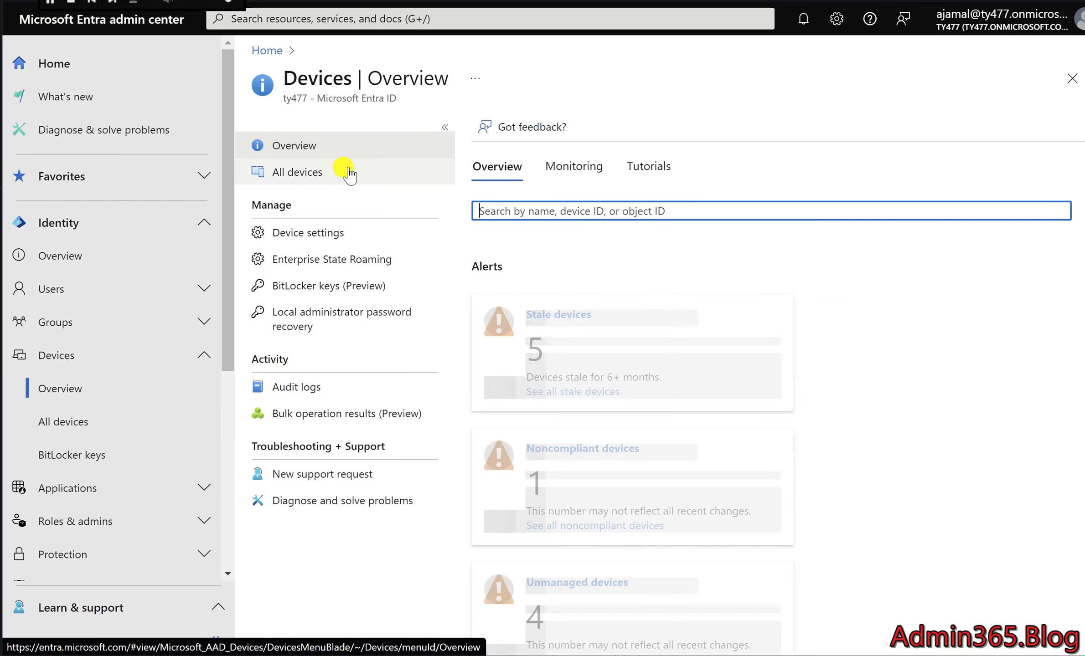
{"action": "left_click", "coordinate": [338, 233]}
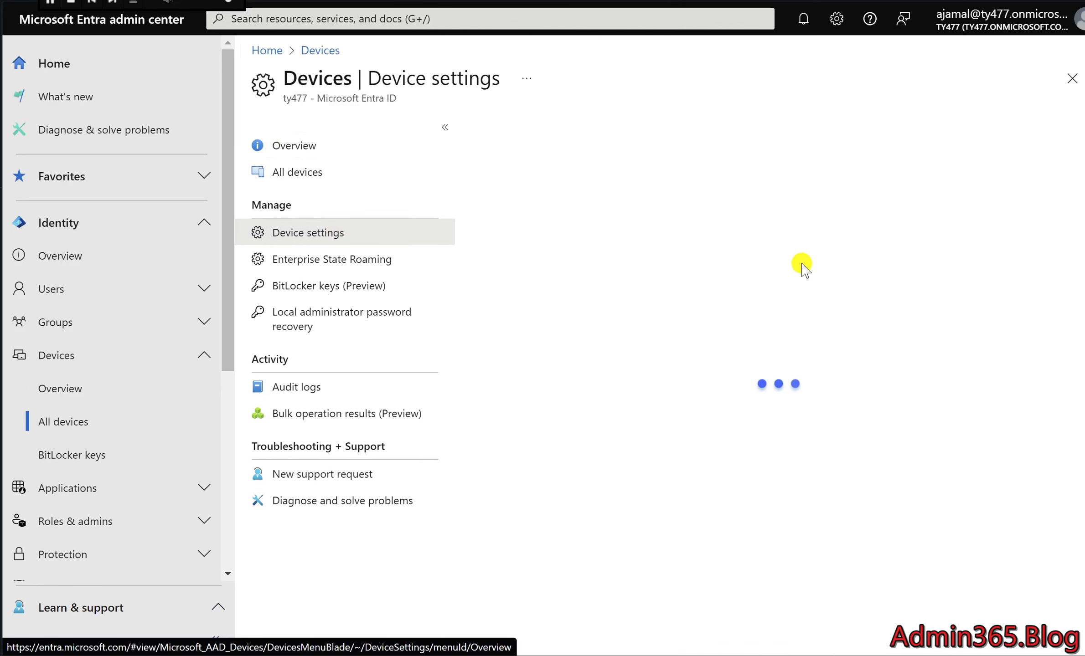
{"action": "scroll", "coordinate": [993, 312], "scroll_direction": "down", "scroll_amount": 10}
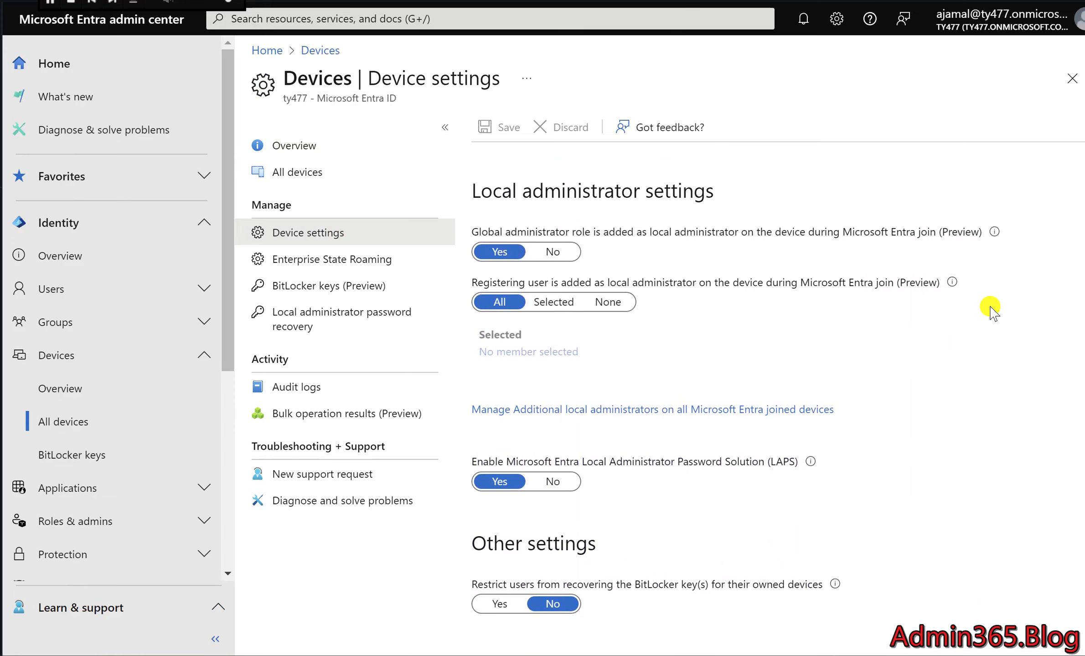
{"action": "scroll", "coordinate": [992, 312], "scroll_direction": "down", "scroll_amount": 1}
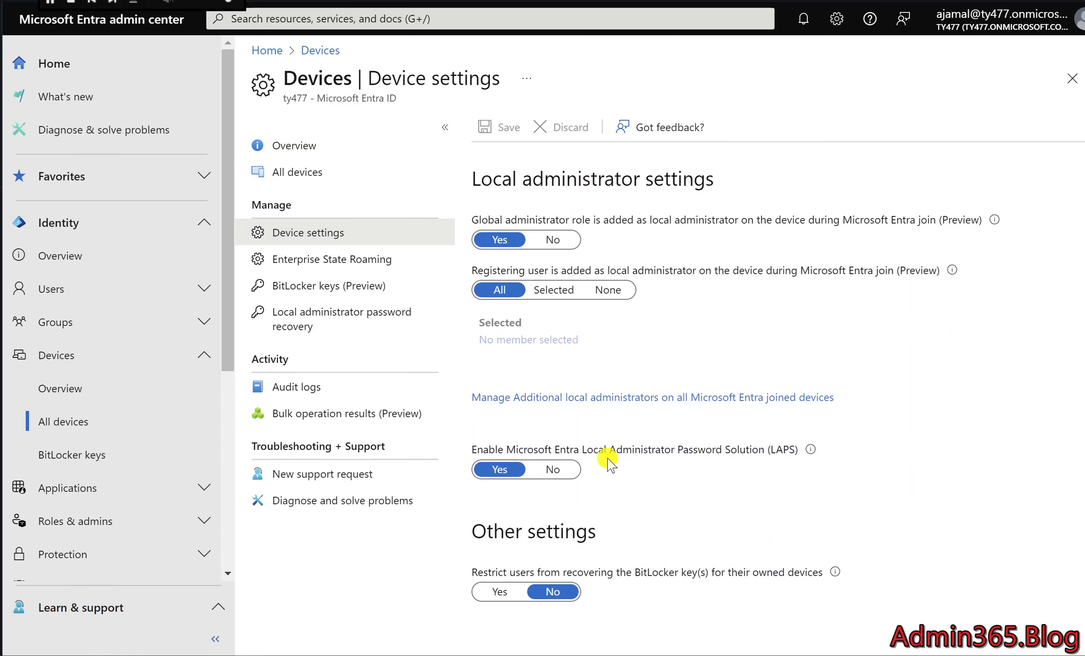
{"action": "left_click", "coordinate": [493, 474]}
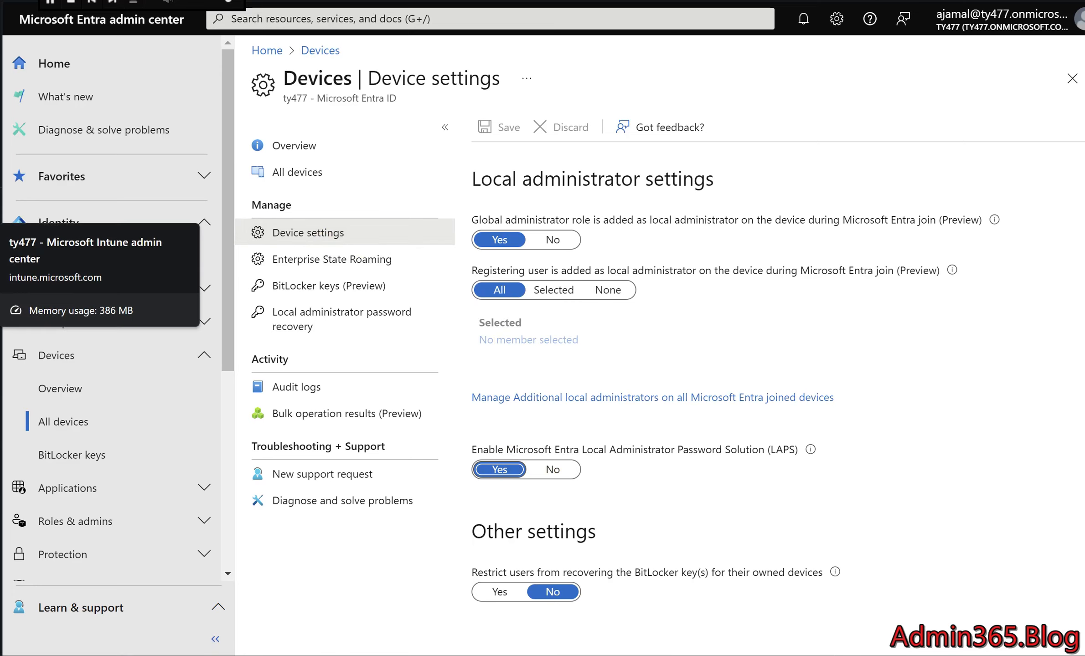
Switch to the Microsoft Intune admin center and open the device configuration policies.
{"action": "left_click", "coordinate": [1, 233]}
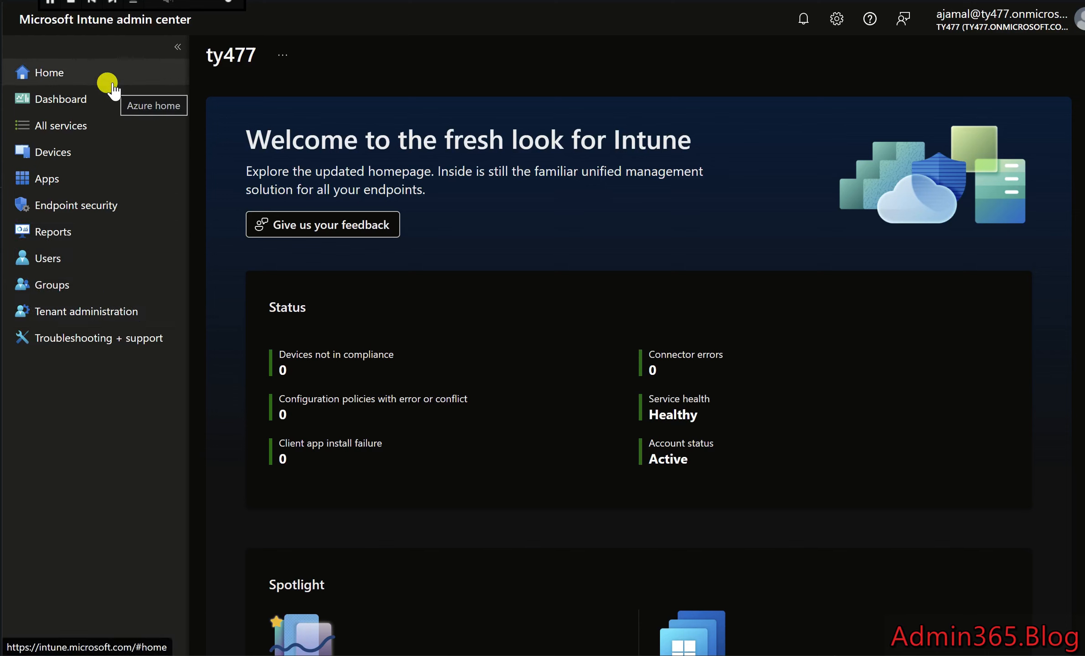
{"action": "left_click", "coordinate": [94, 157]}
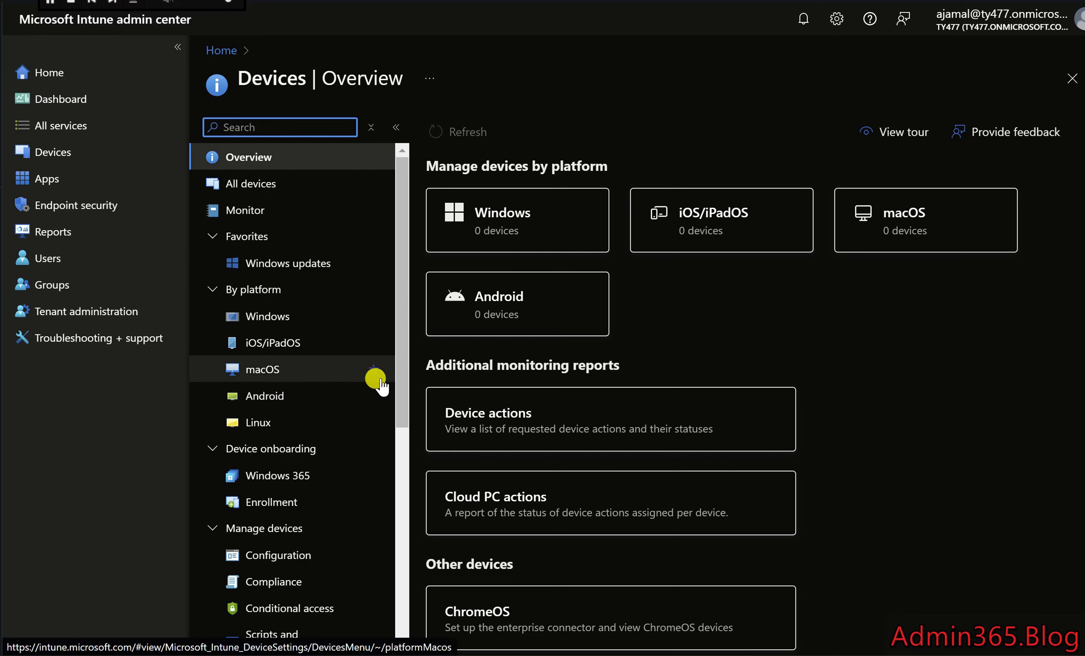
{"action": "left_click", "coordinate": [311, 554]}
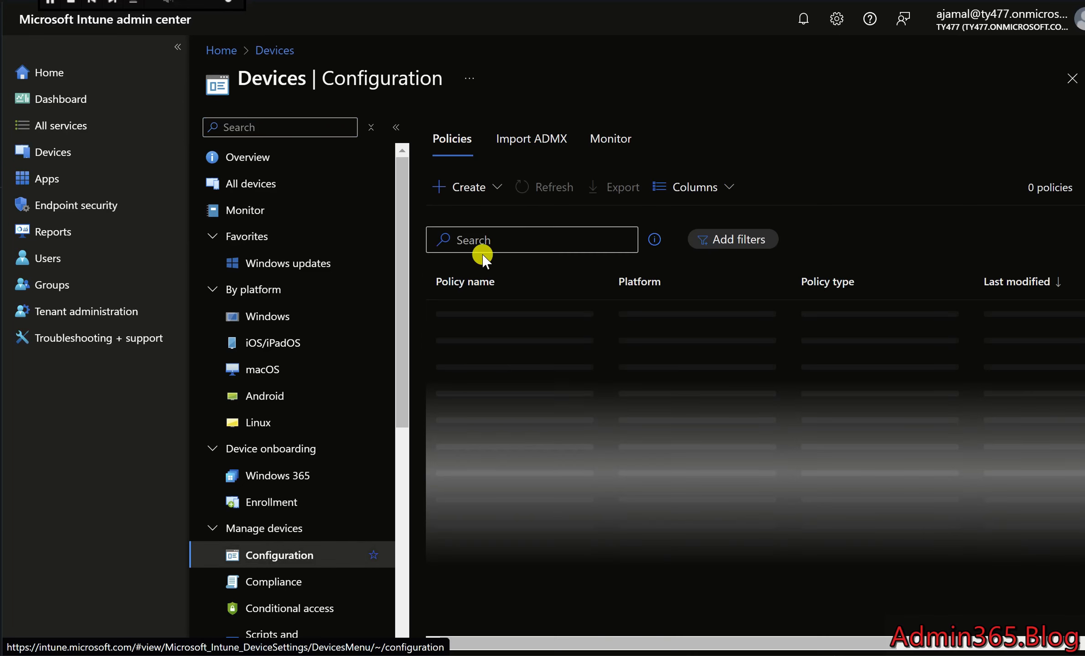
Start a new configuration policy for Windows 10 and later using the Administrative templates template.
{"action": "left_click", "coordinate": [478, 187]}
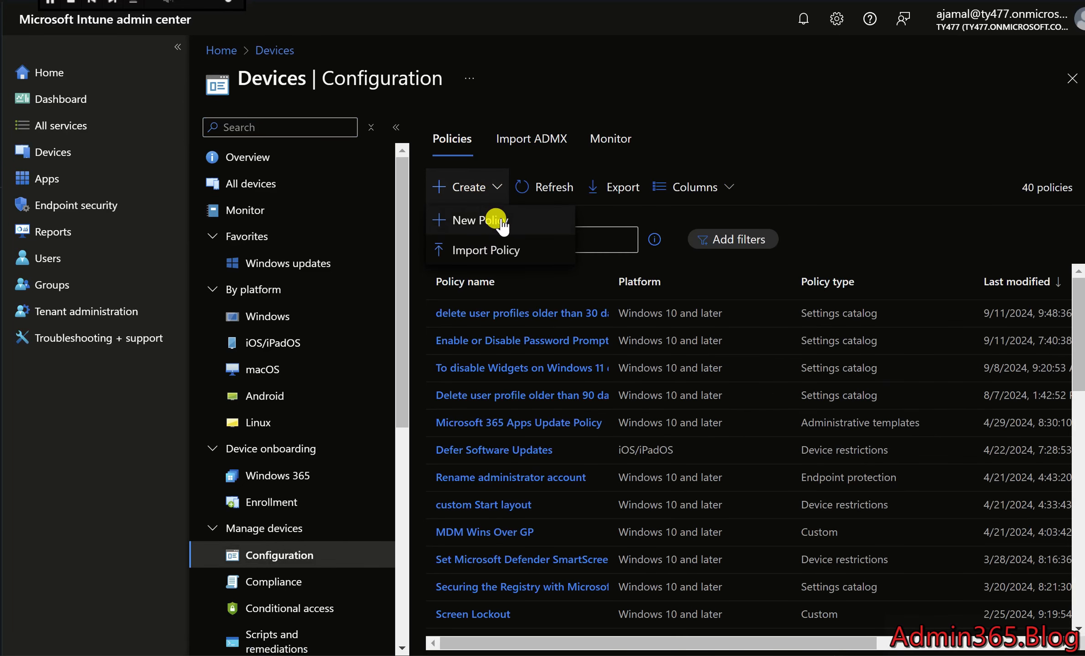
{"action": "left_click", "coordinate": [502, 220]}
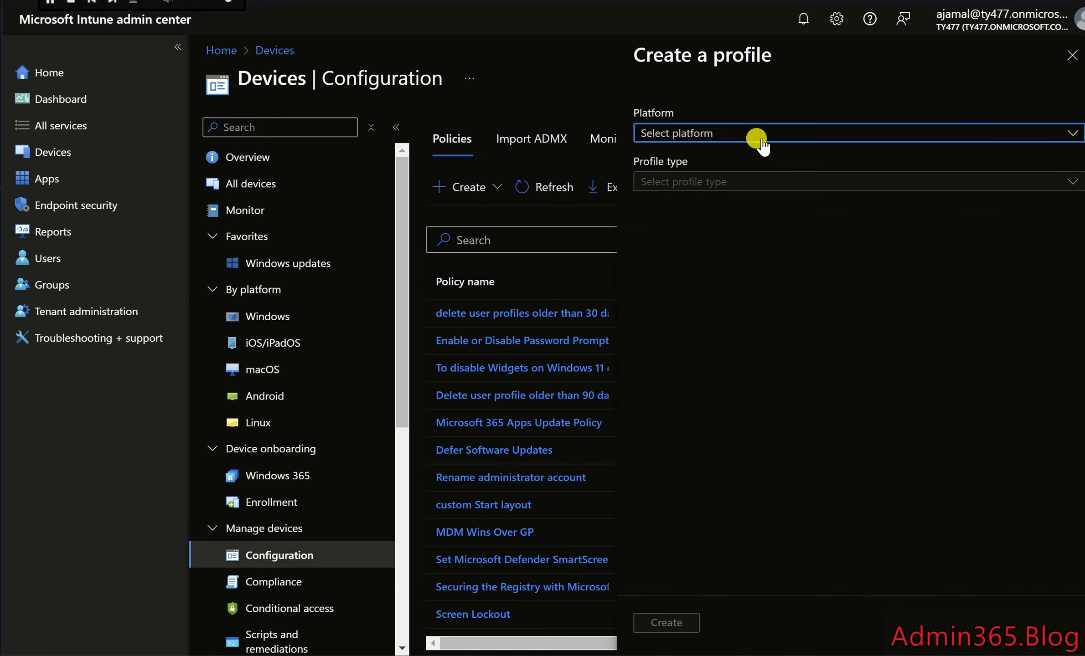
{"action": "left_click", "coordinate": [754, 136]}
{"action": "left_click", "coordinate": [734, 289]}
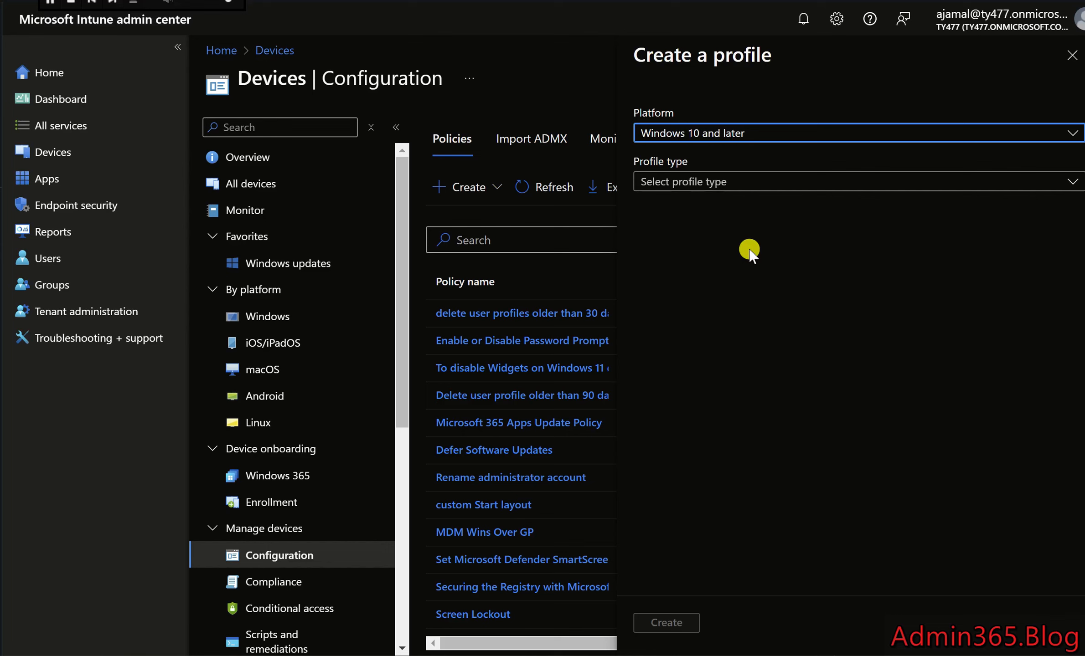
{"action": "left_click", "coordinate": [734, 187]}
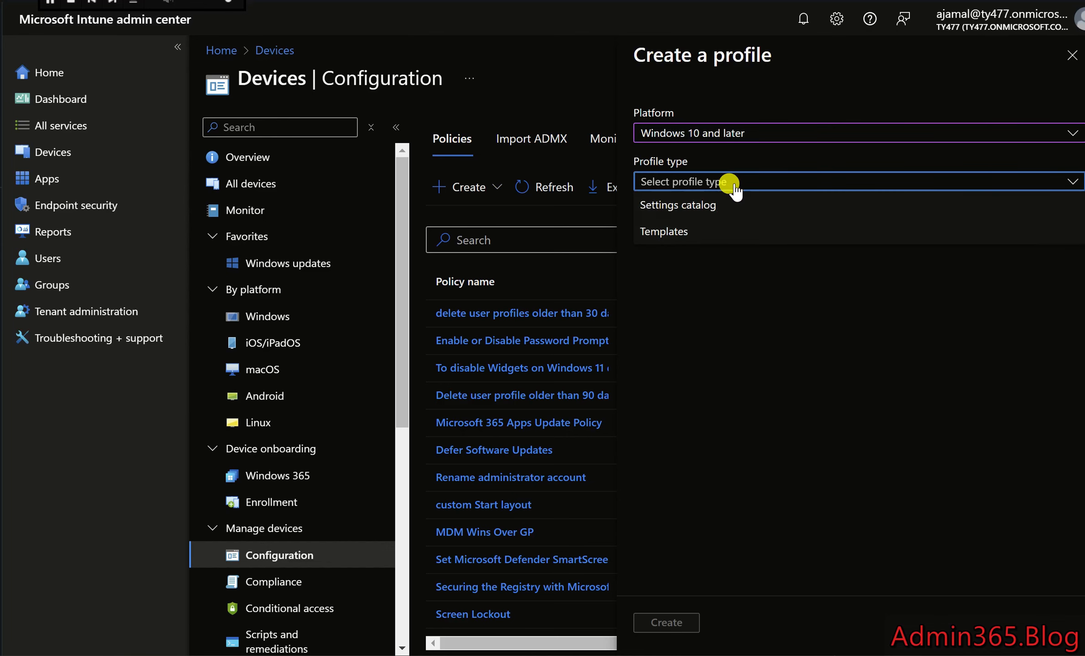
{"action": "left_click", "coordinate": [715, 232]}
{"action": "left_click", "coordinate": [706, 325]}
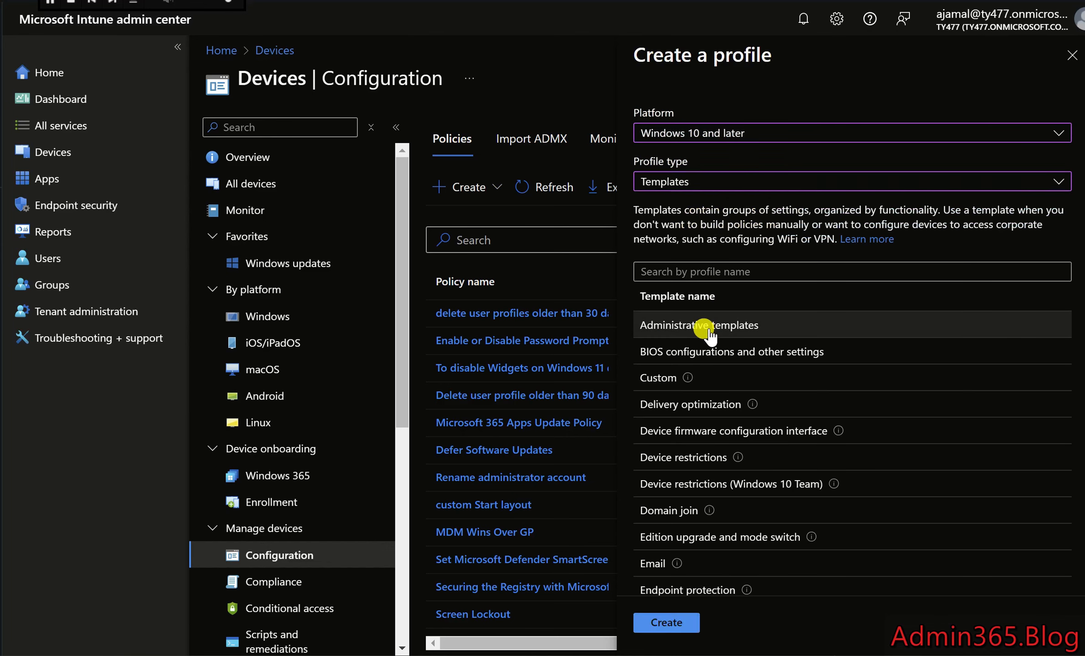
{"action": "left_click", "coordinate": [666, 623]}
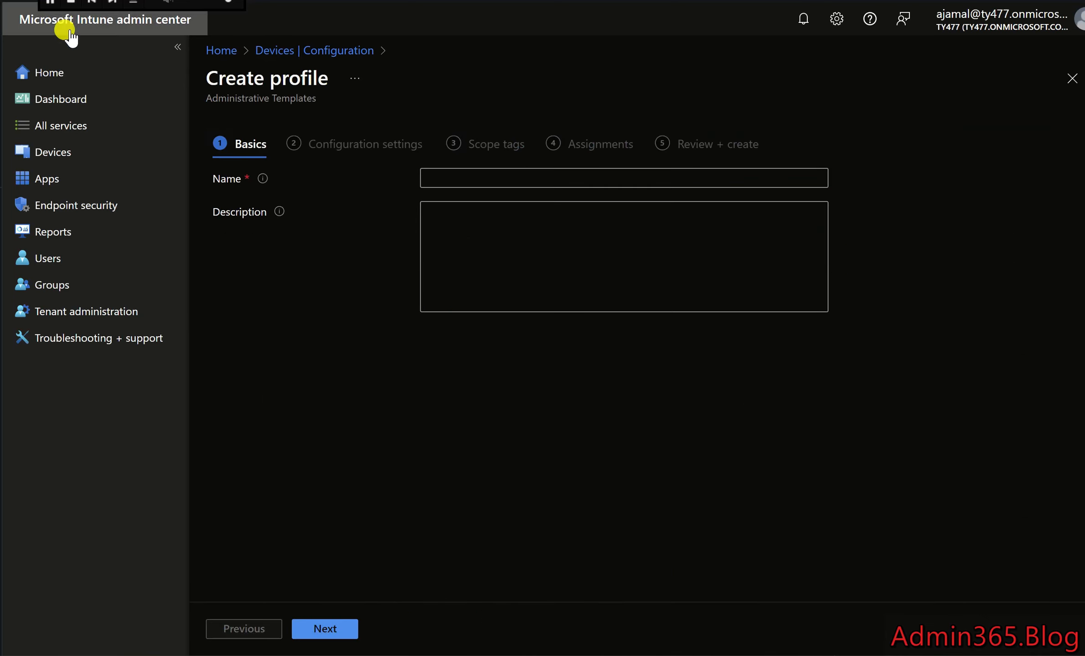
Name the profile "Local admin password" and proceed to its configuration settings.
{"action": "left_click", "coordinate": [453, 178]}
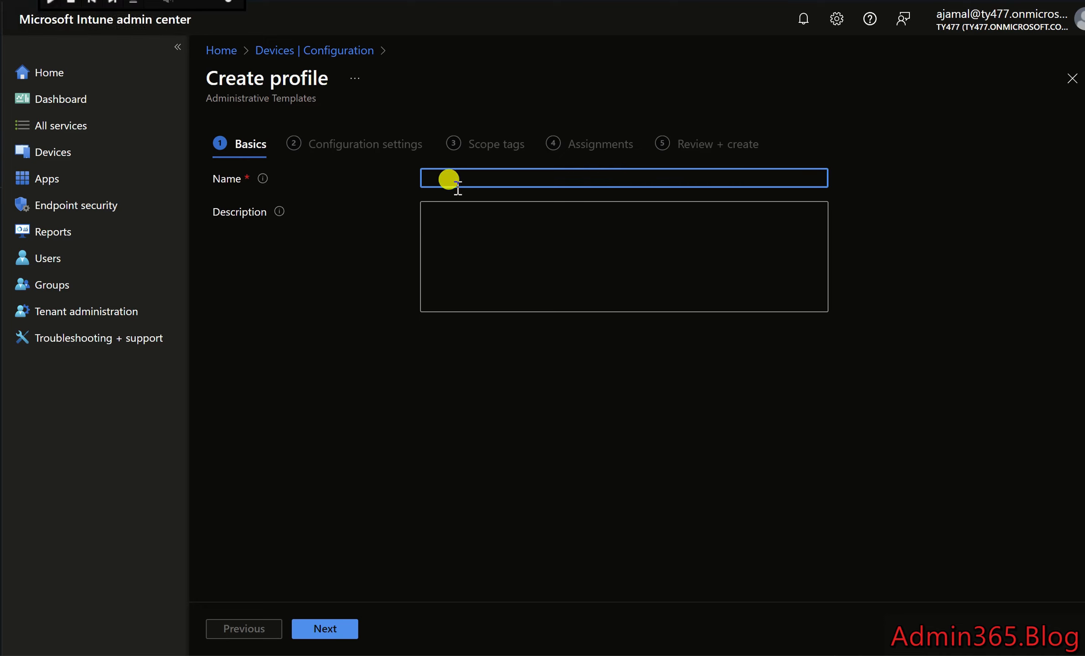
{"action": "type", "text": "Local admn in pas"}
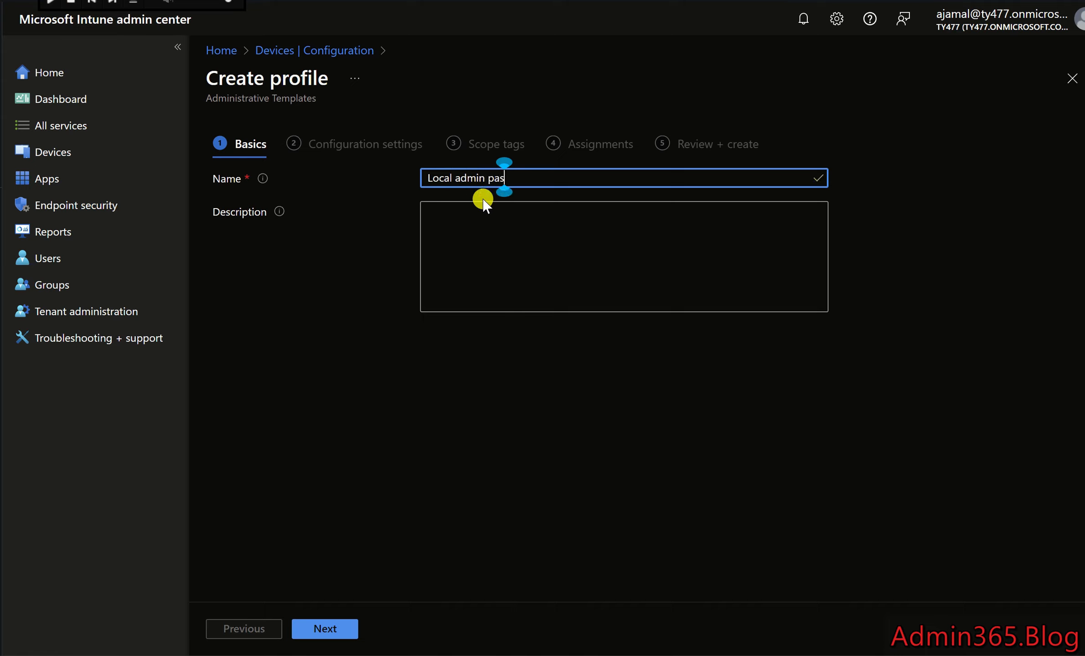
{"action": "type", "text": "sword"}
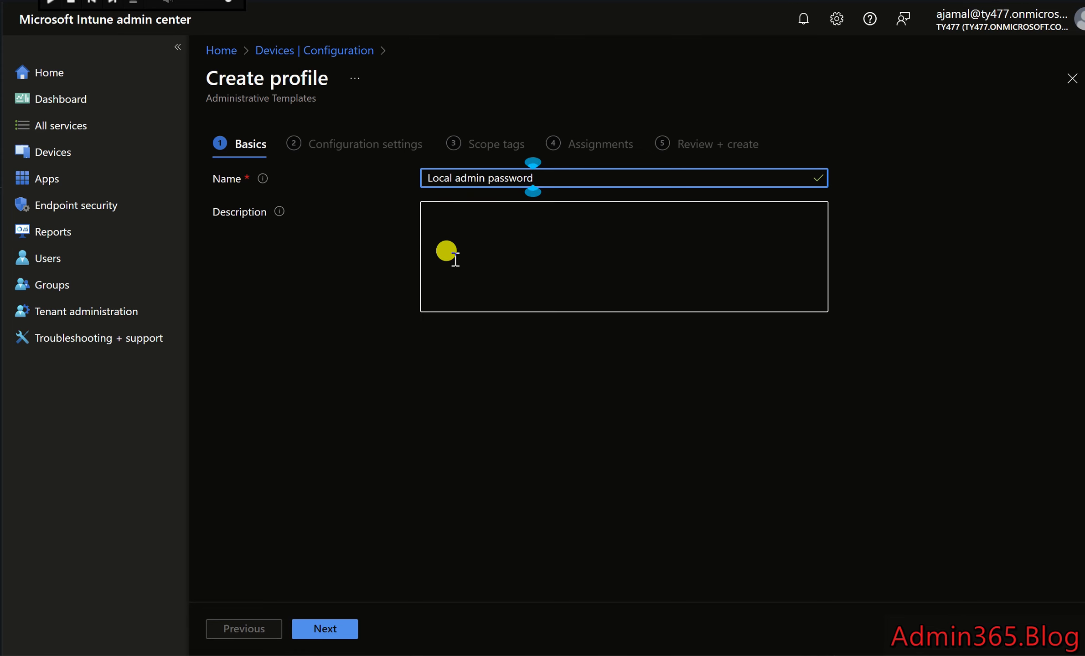
{"action": "left_click", "coordinate": [325, 631]}
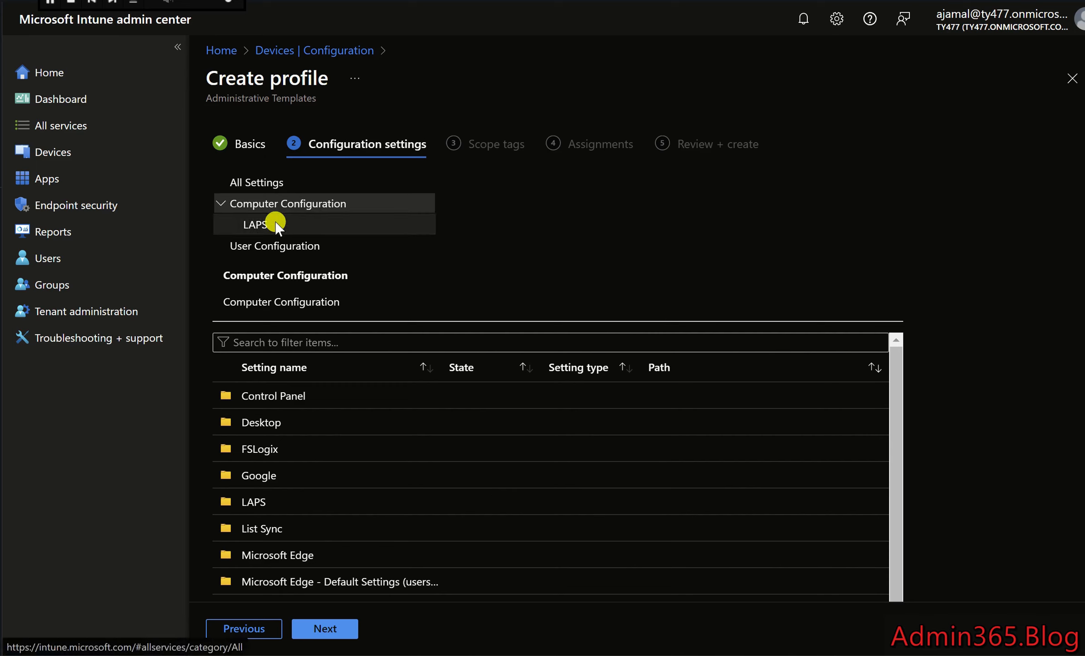
In the computer LAPS settings, enable "Do not allow password expiration time longer than required by policy" and "Enable local admin password management".
{"action": "left_click", "coordinate": [317, 501]}
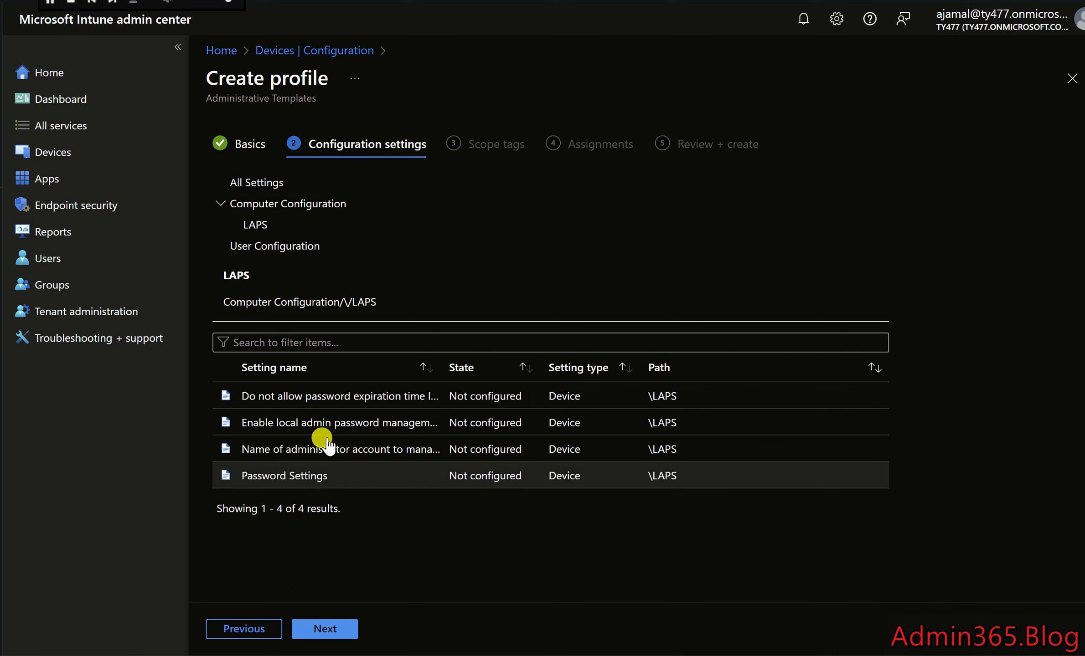
{"action": "left_click", "coordinate": [370, 400]}
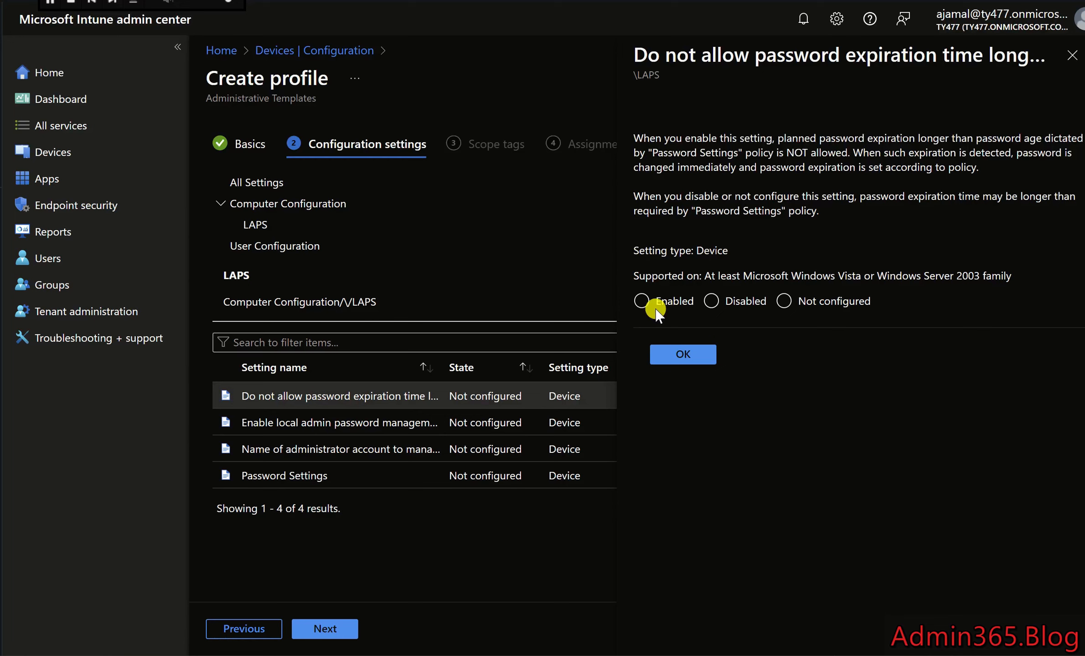
{"action": "left_click", "coordinate": [641, 303]}
{"action": "left_click", "coordinate": [686, 355]}
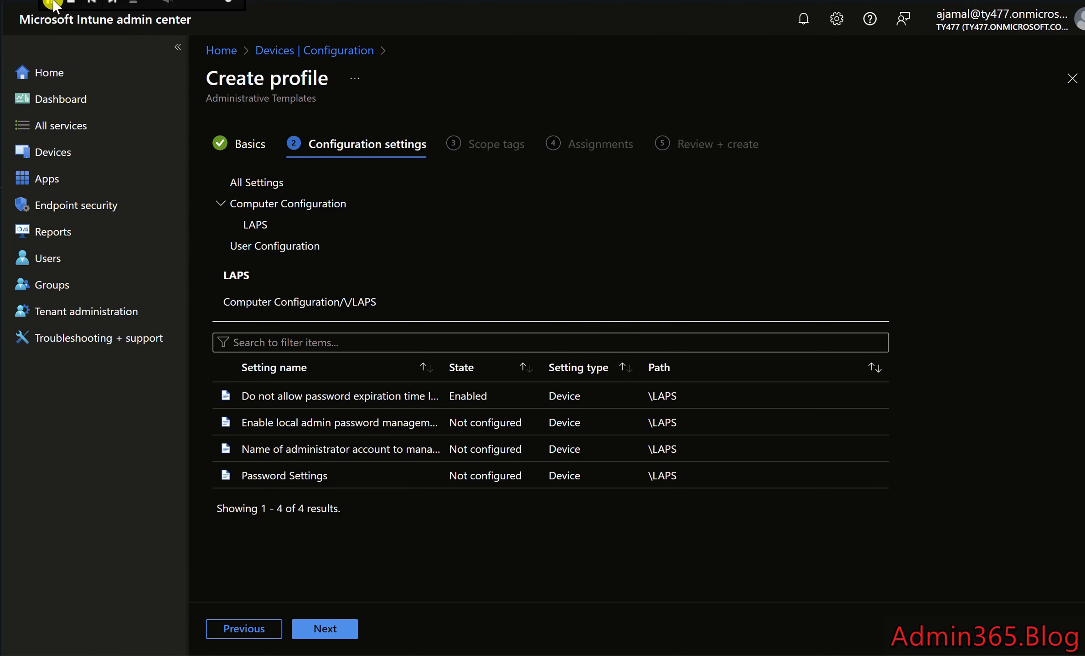
{"action": "left_click", "coordinate": [463, 435]}
{"action": "left_click", "coordinate": [673, 287]}
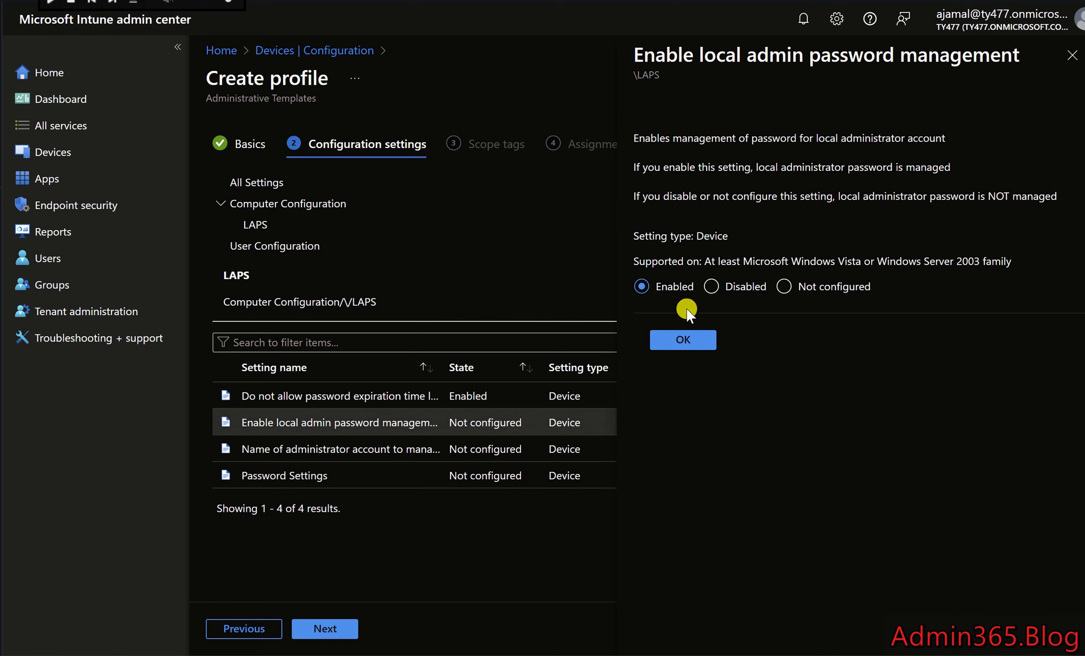
{"action": "left_click", "coordinate": [693, 340]}
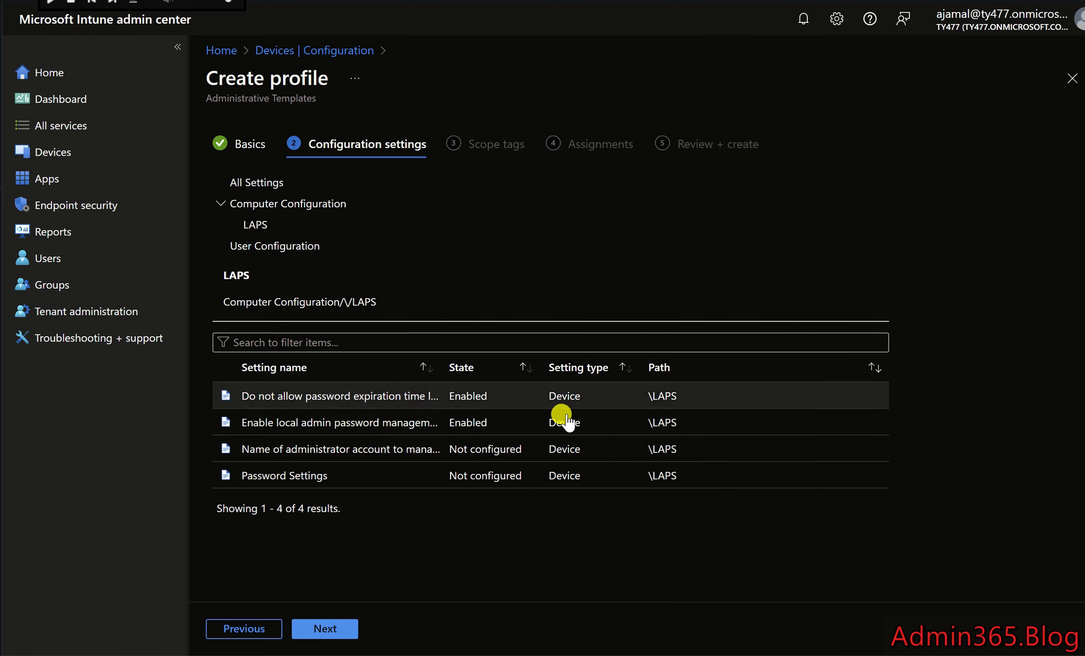
Enable "Name of administrator account to manage" with the administrator account name admin.
{"action": "left_click", "coordinate": [549, 446]}
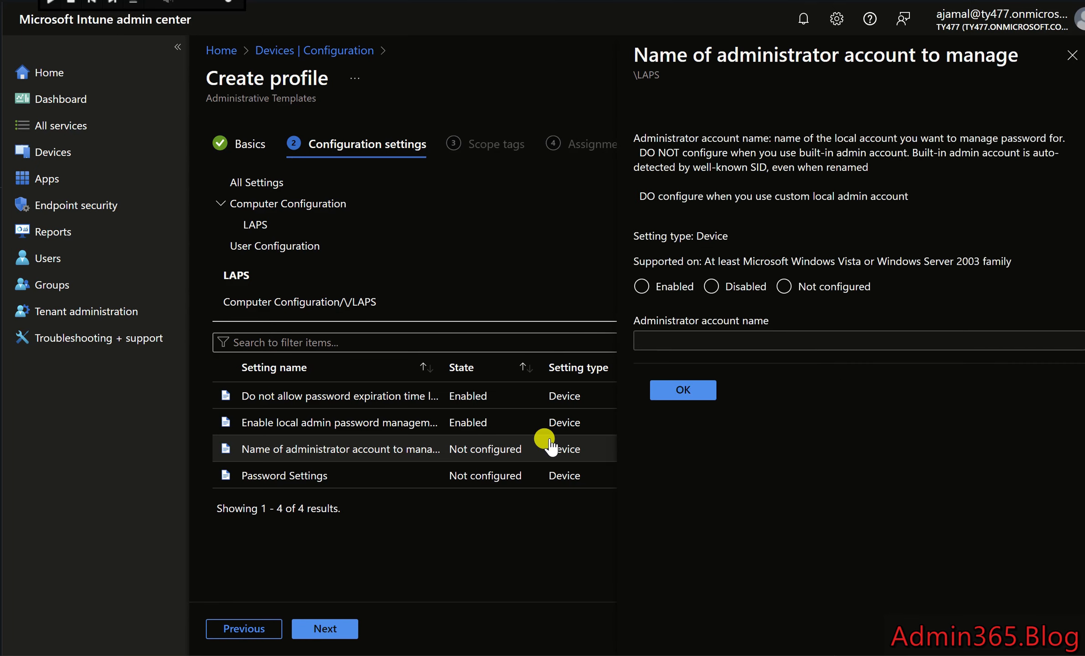
{"action": "left_click", "coordinate": [640, 286]}
{"action": "left_click", "coordinate": [674, 338]}
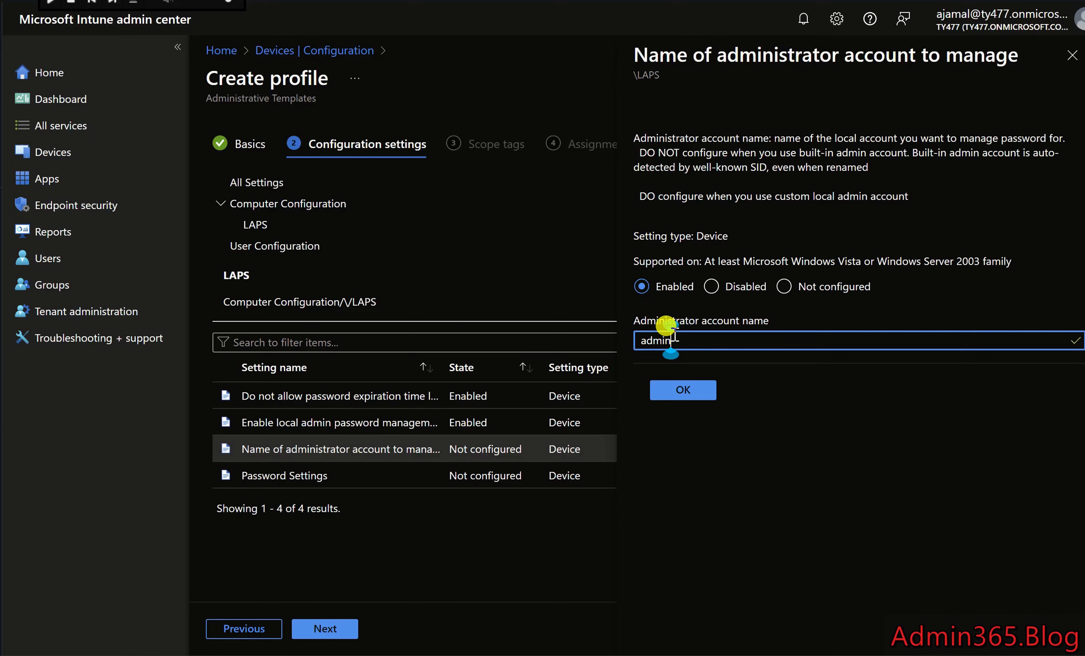
{"action": "left_click", "coordinate": [688, 390]}
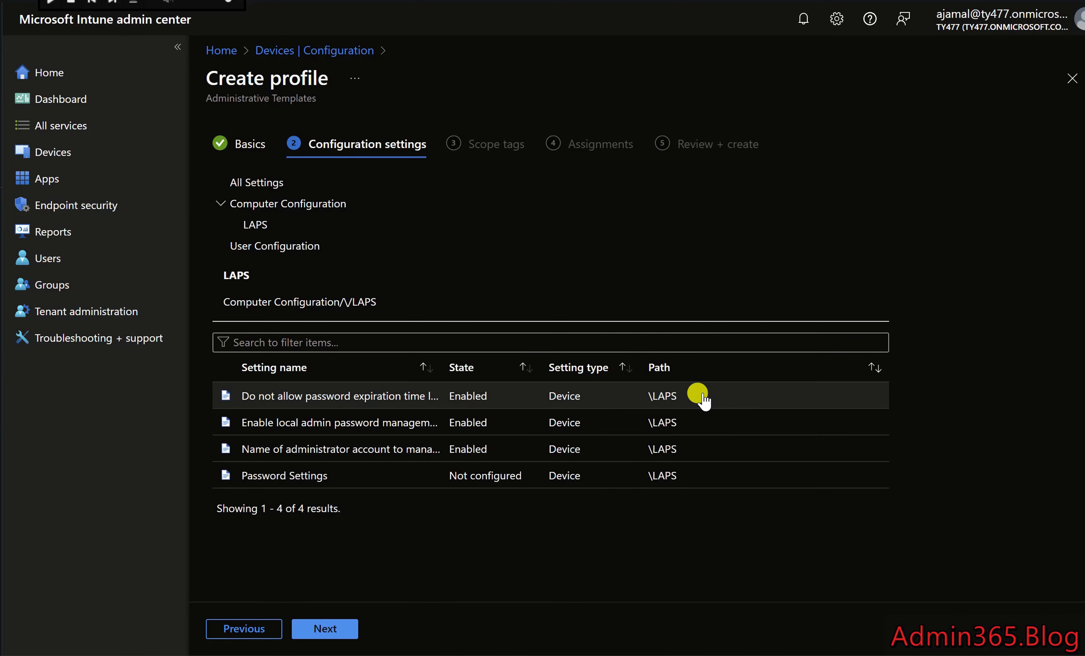
Enable the LAPS Password Settings, keeping the default complexity, length of 14 and age of 30 days.
{"action": "left_click", "coordinate": [580, 479]}
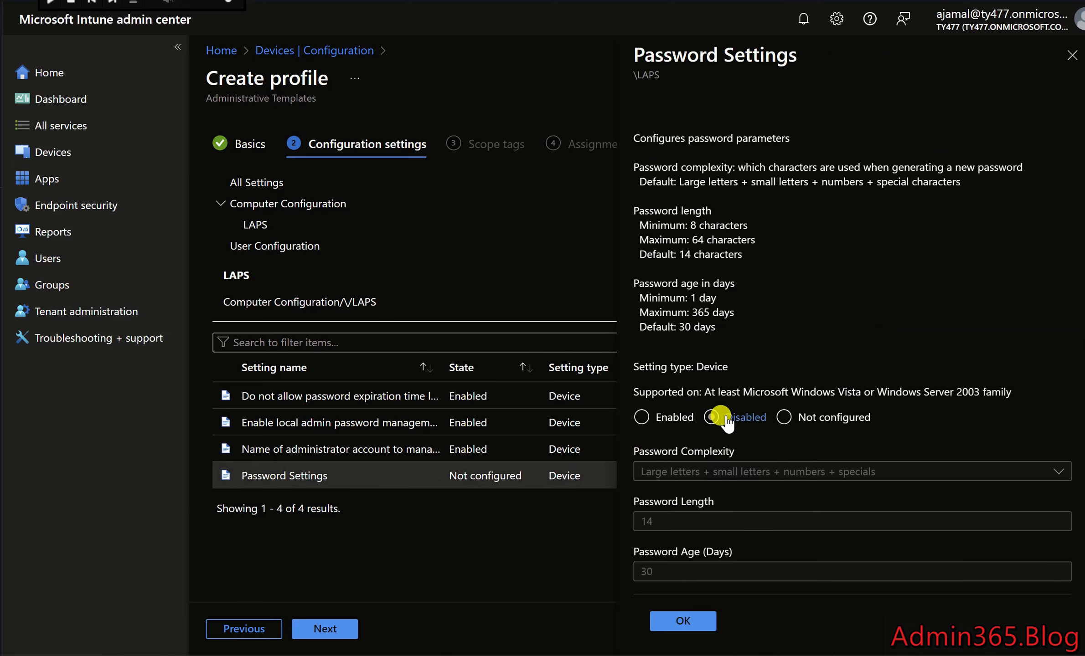
{"action": "left_click", "coordinate": [678, 423]}
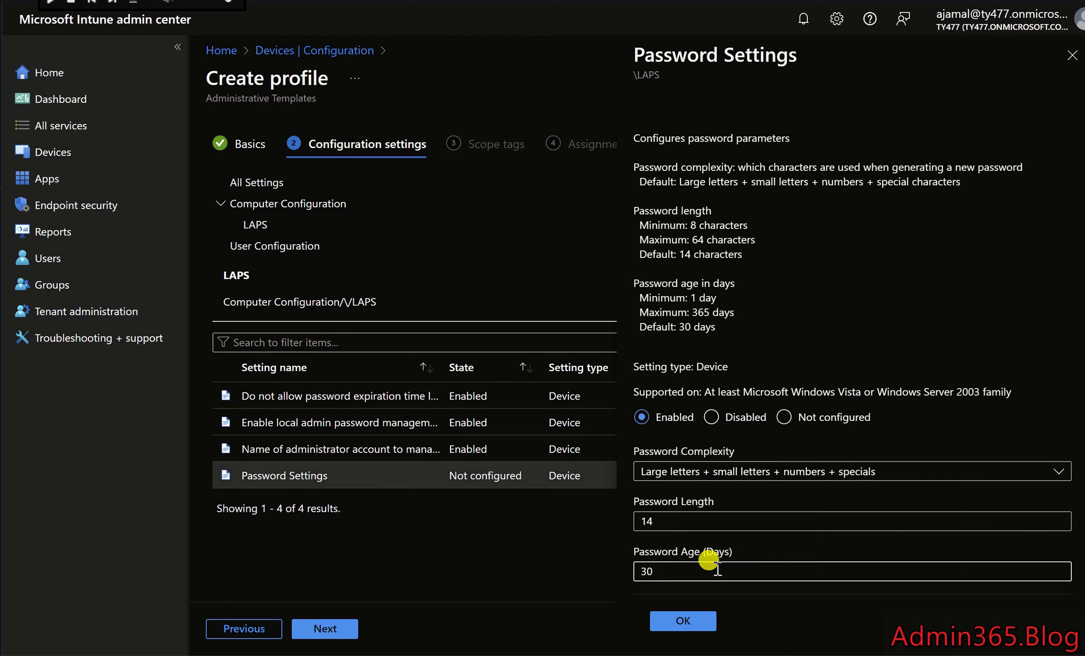
{"action": "left_click", "coordinate": [683, 620]}
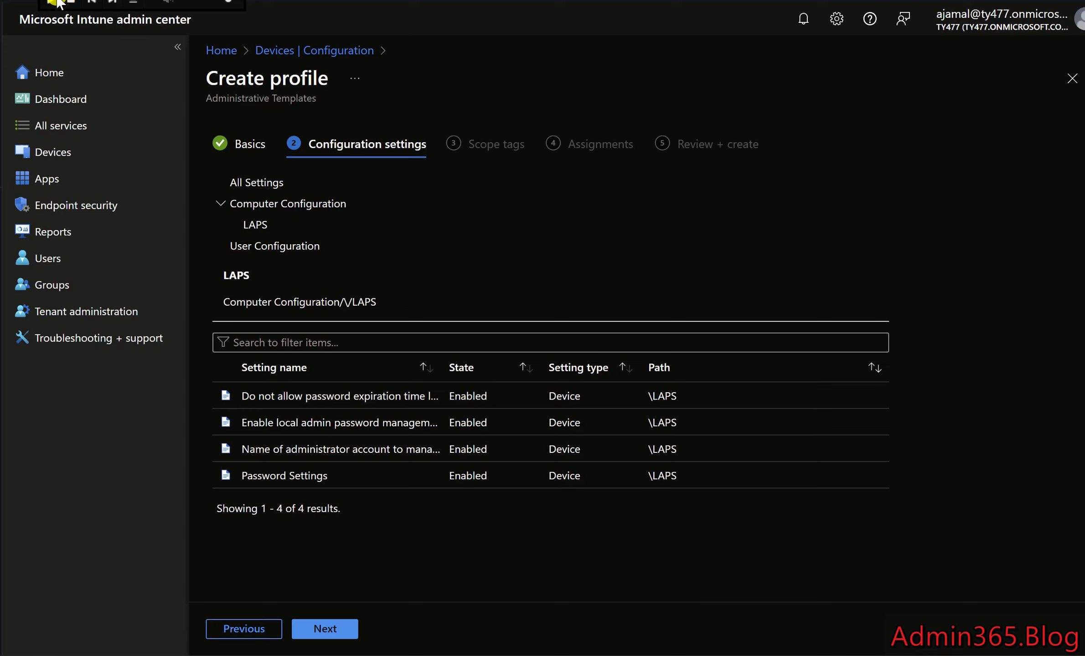
Keep the Default scope tag, assign the profile to all devices and create it.
{"action": "left_click", "coordinate": [332, 633]}
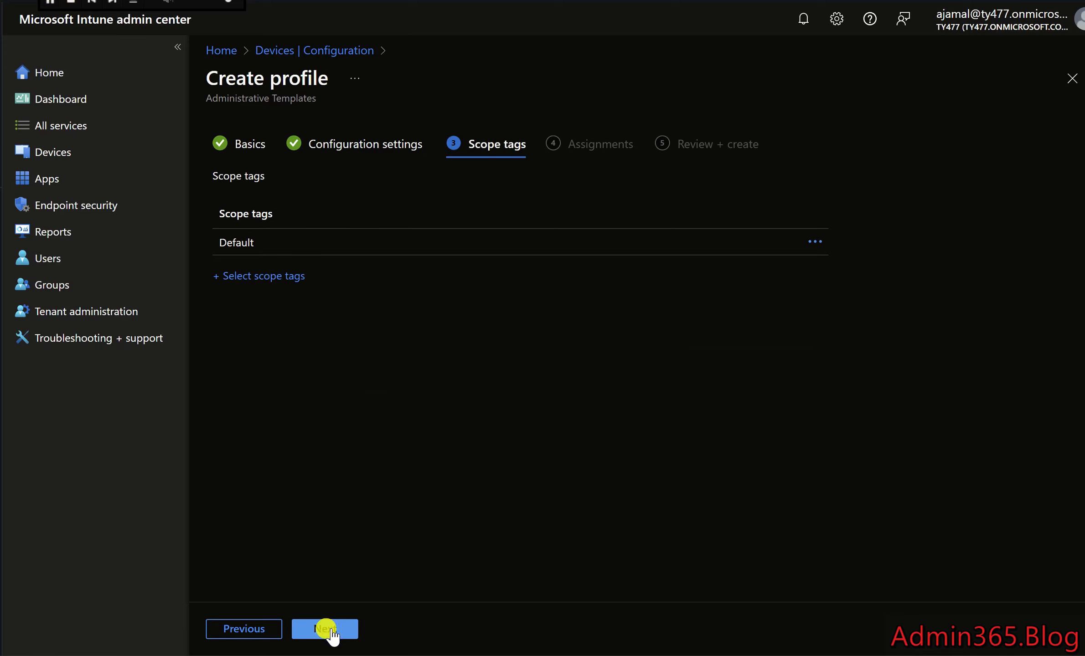
{"action": "left_click", "coordinate": [349, 632]}
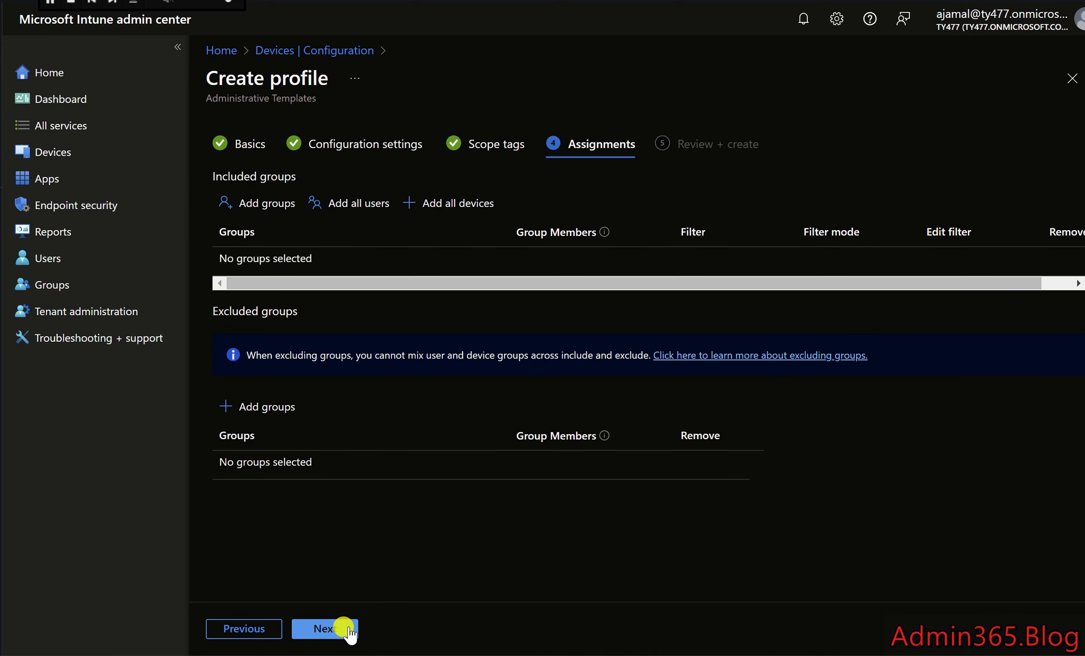
{"action": "left_click", "coordinate": [439, 210]}
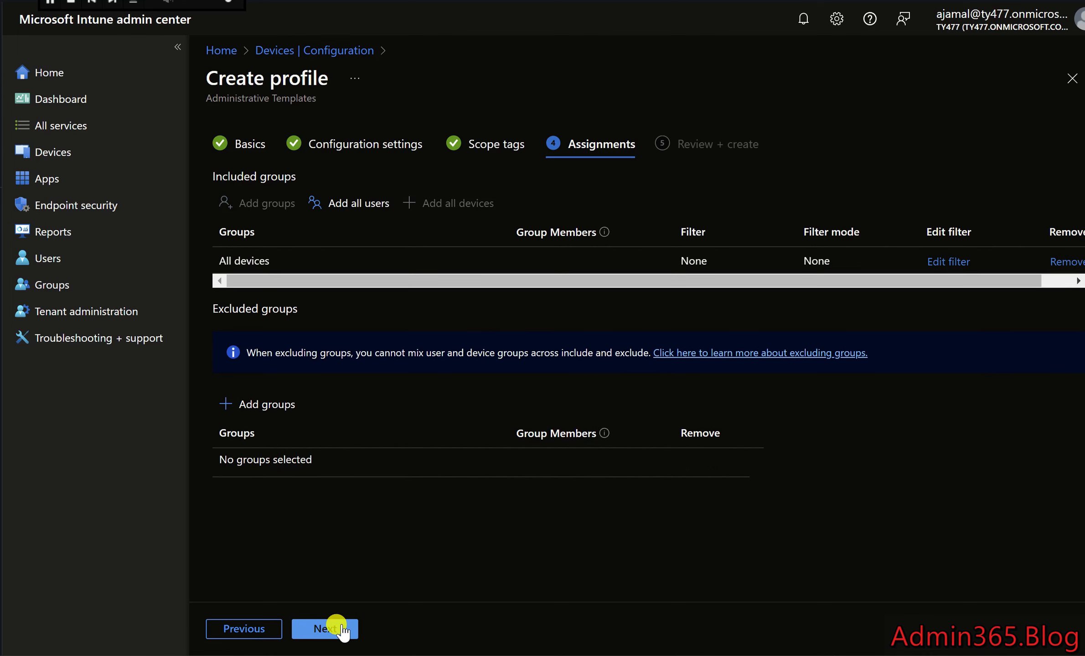
{"action": "left_click", "coordinate": [326, 628]}
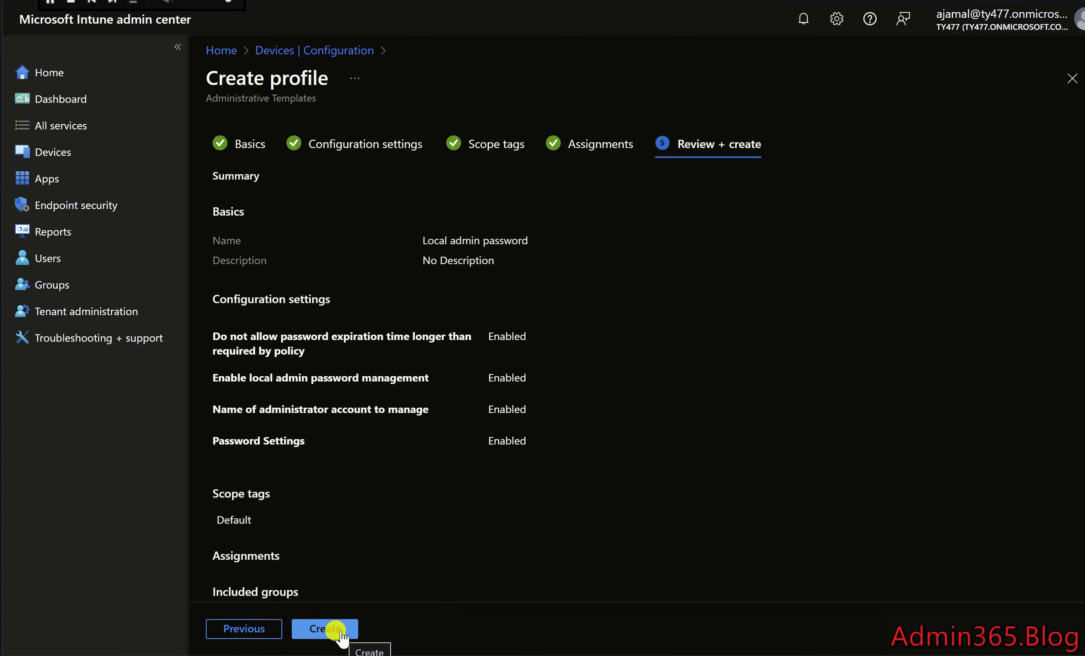
{"action": "left_click", "coordinate": [324, 629]}
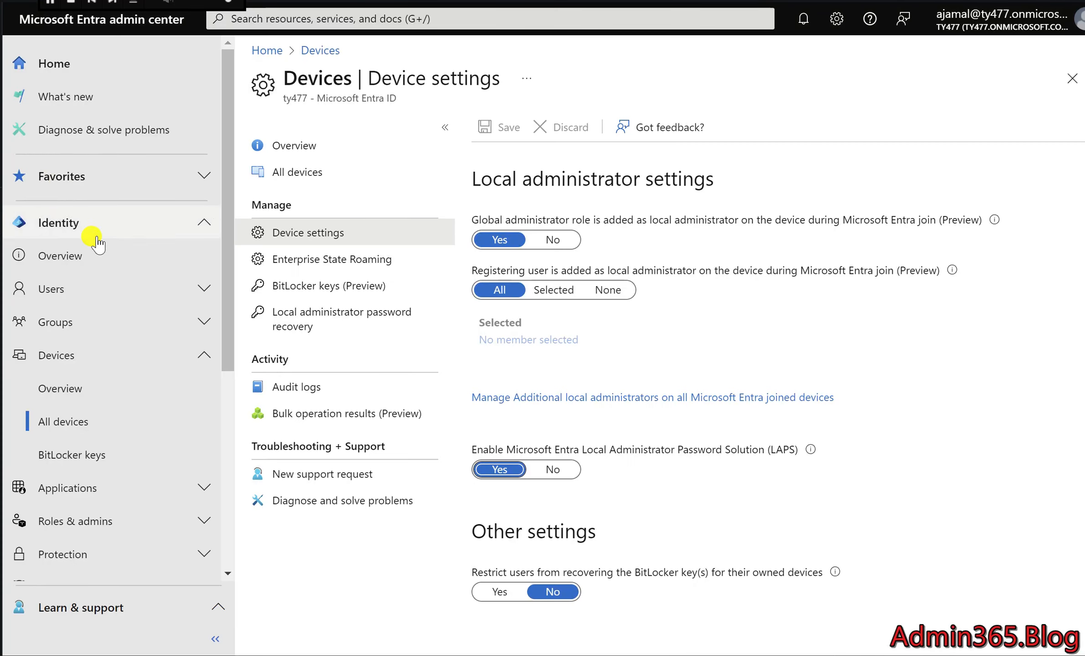
Switch to the Entra admin center and check CLIENT2's local administrator password recovery page, refreshing its list.
{"action": "left_click", "coordinate": [116, 420]}
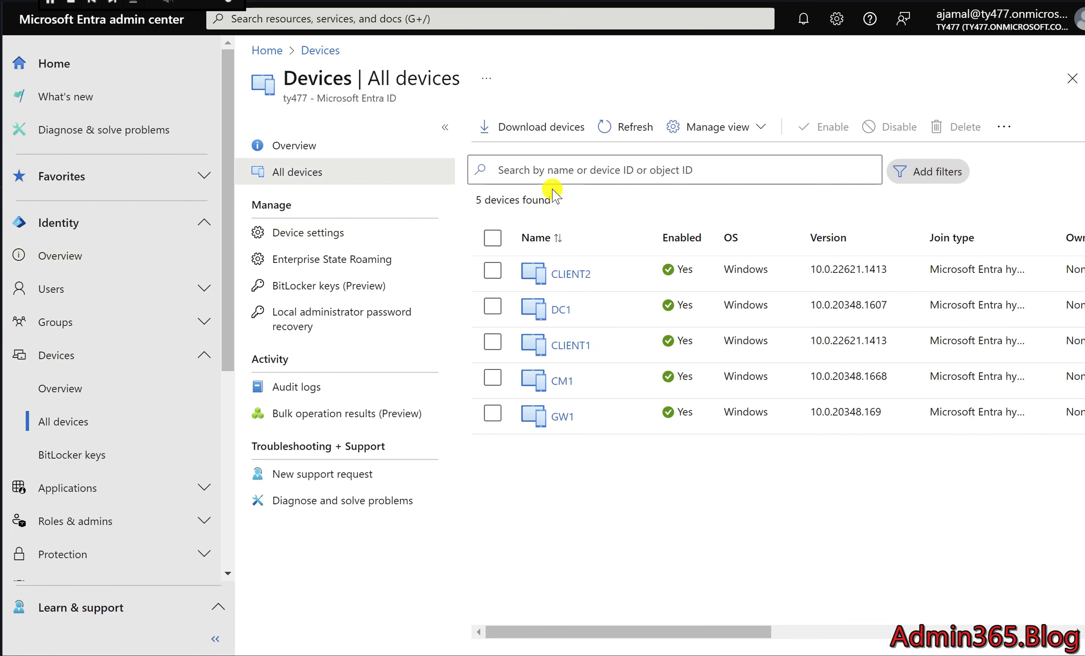
{"action": "left_click", "coordinate": [493, 272]}
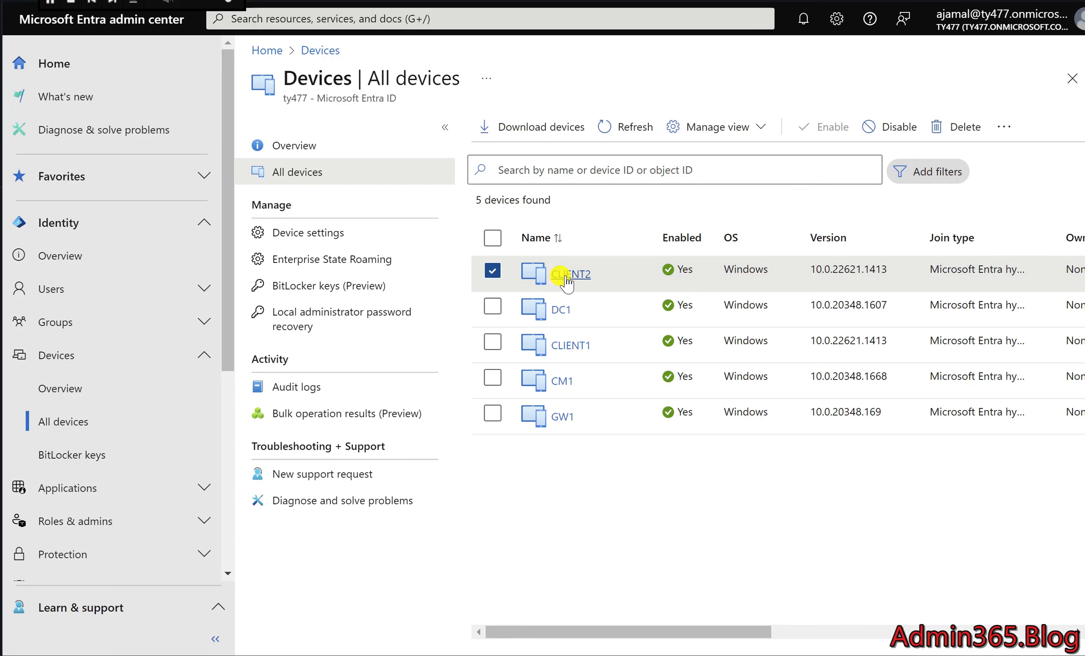
{"action": "left_click", "coordinate": [566, 276]}
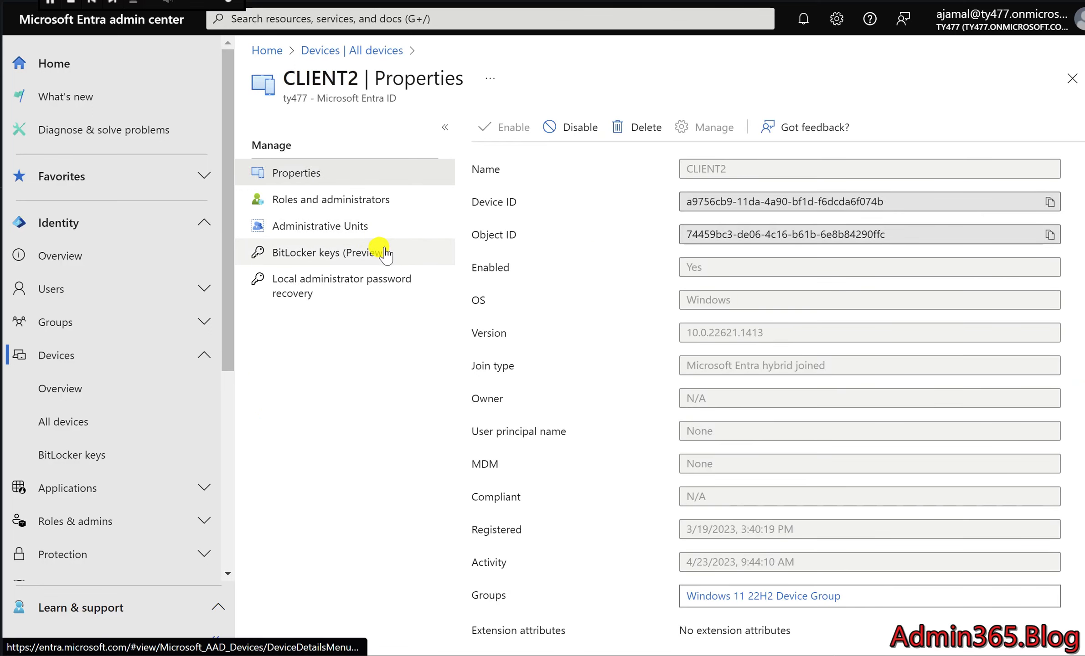
{"action": "left_click", "coordinate": [385, 283]}
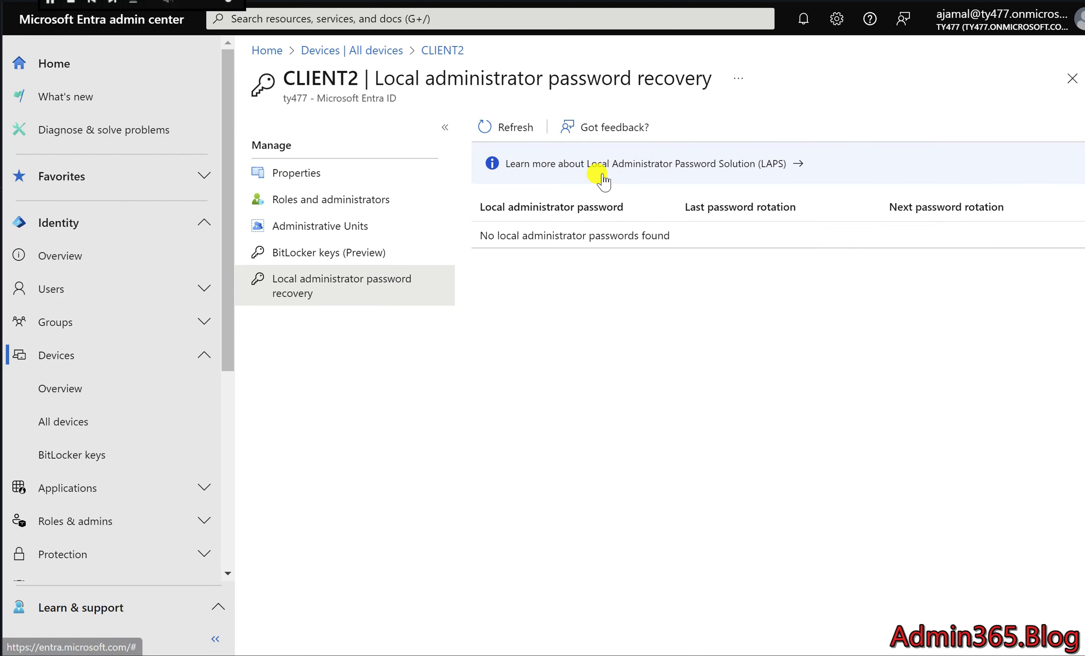
{"action": "left_click", "coordinate": [515, 127]}
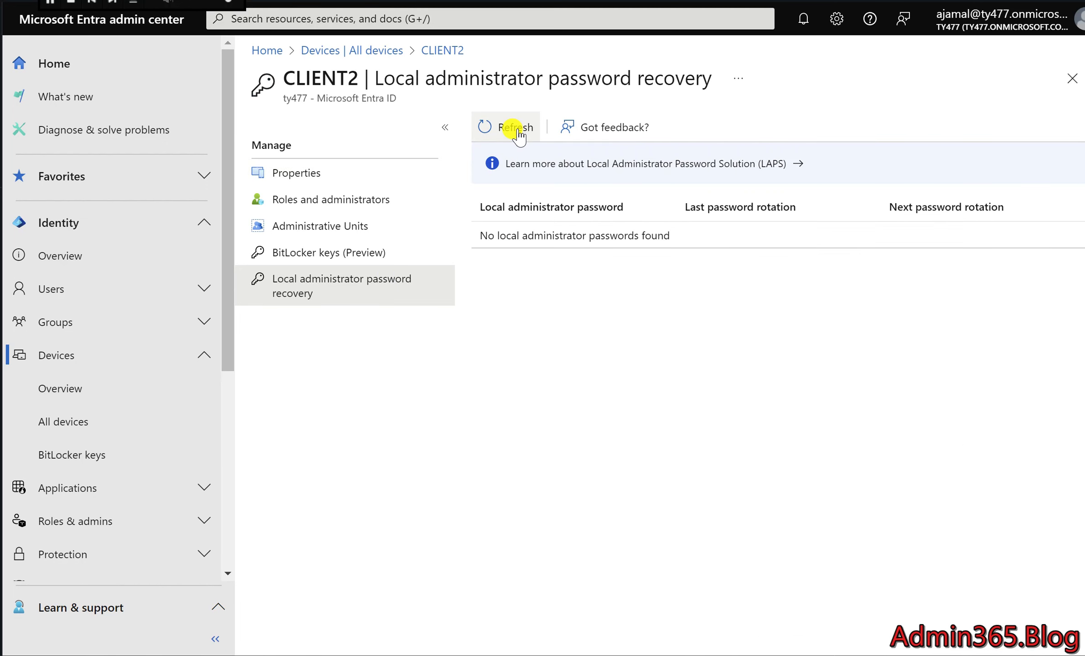